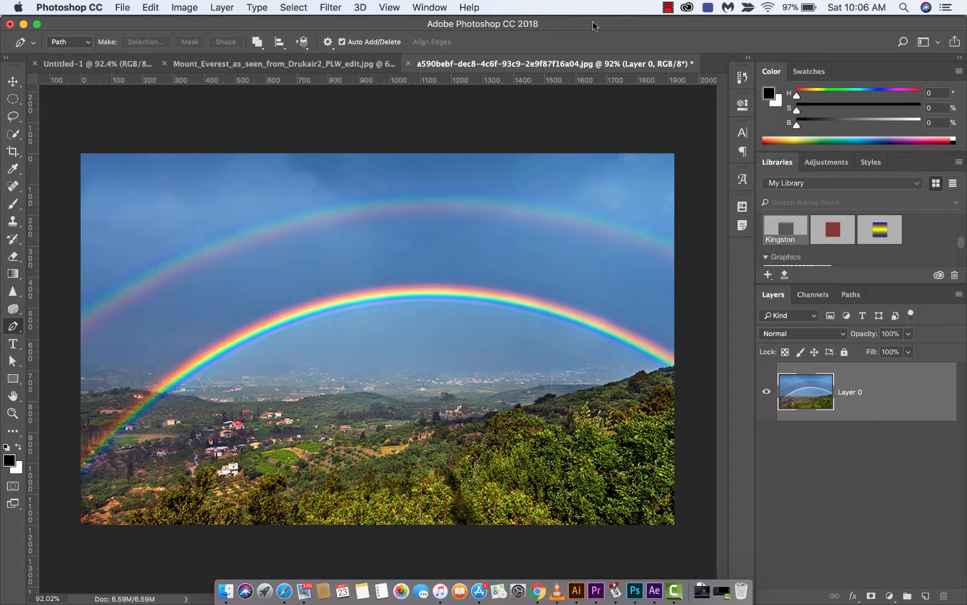
left_click(15, 326)
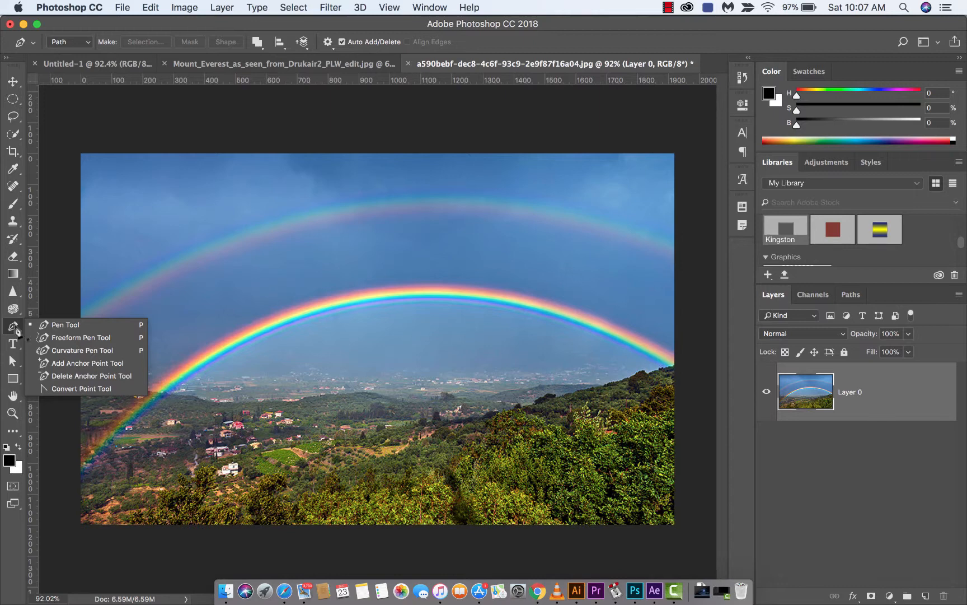
left_click(600, 23)
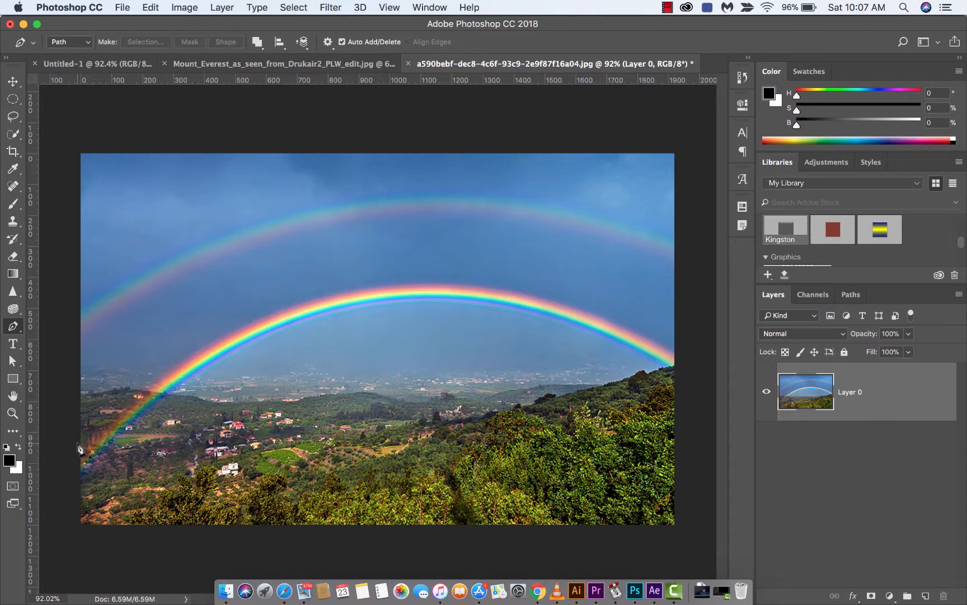
Draw a closed three-point path with the Curvature Pen Tool, arching along the upper edge of the lower rainbow from end to end
left_click(12, 326)
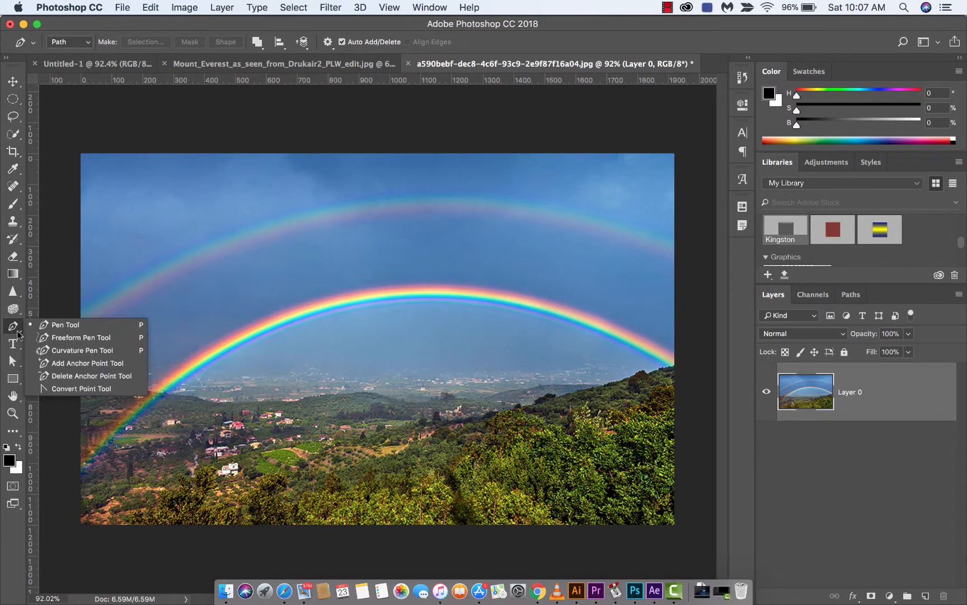
left_click(66, 353)
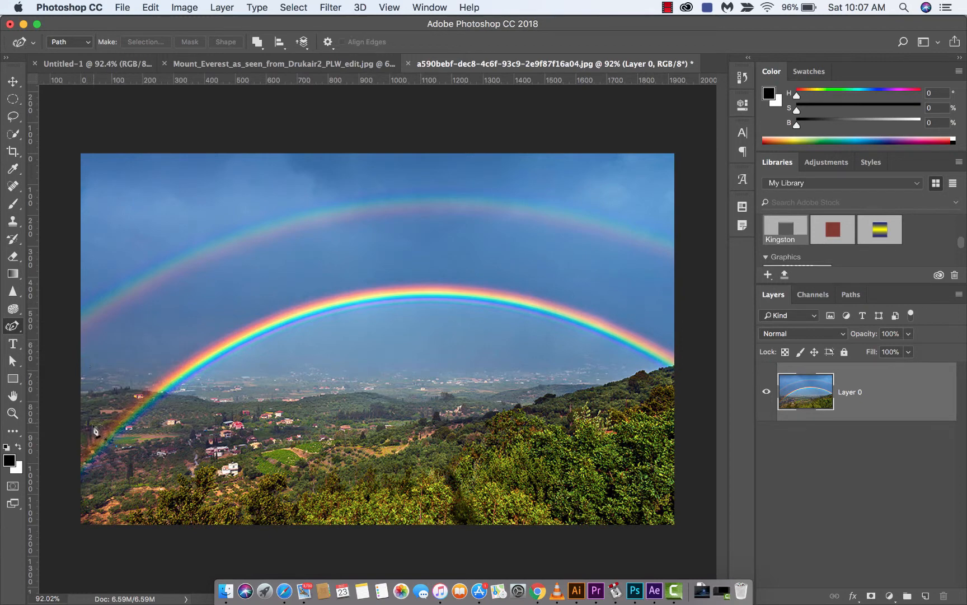
left_click(67, 457)
left_click(414, 280)
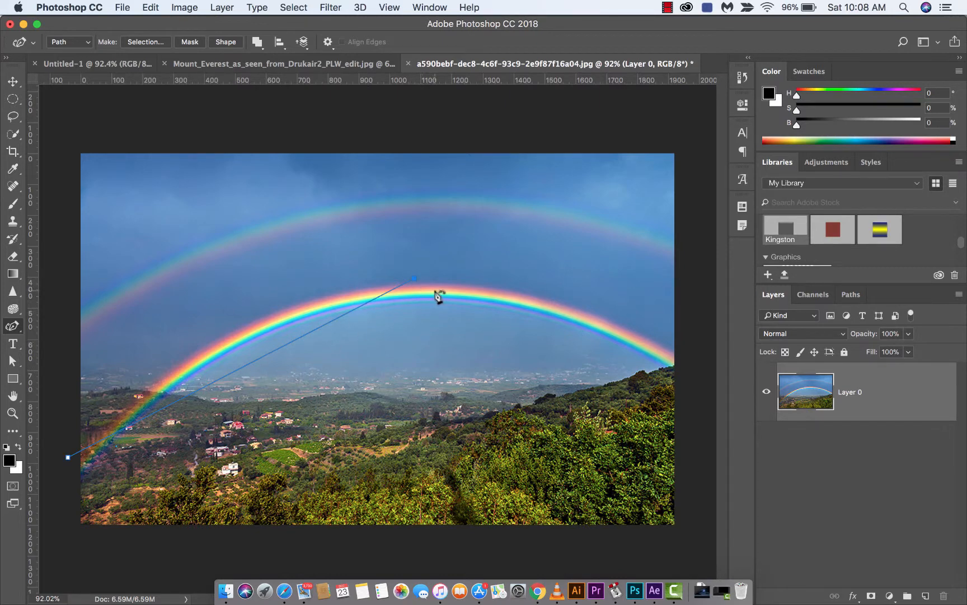
left_click(684, 351)
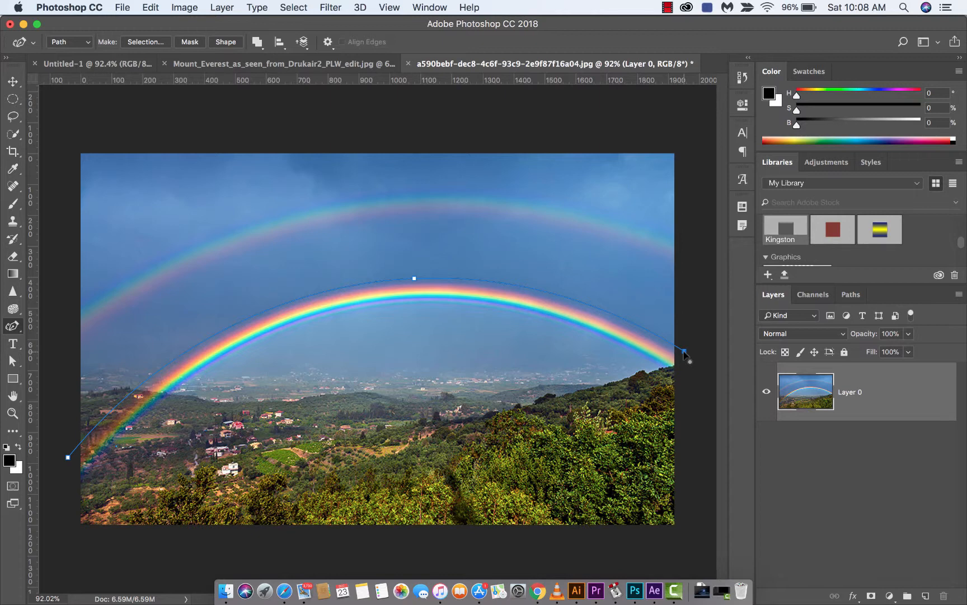
left_click(68, 457)
Convert the path's two end anchors at the rainbow's feet to corner points with the Pen Tool, straightening the closing segment
right_click(14, 328)
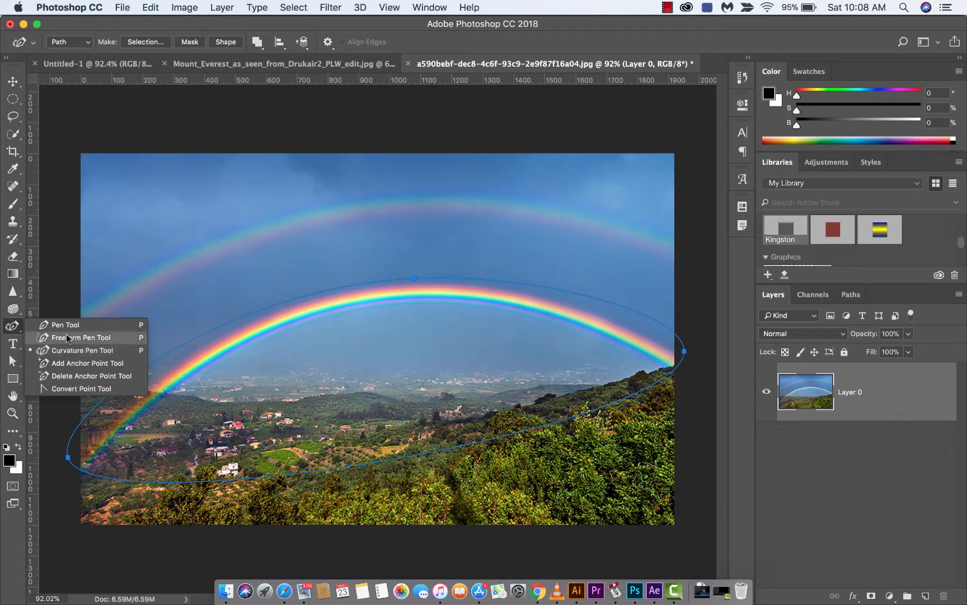
left_click(66, 325)
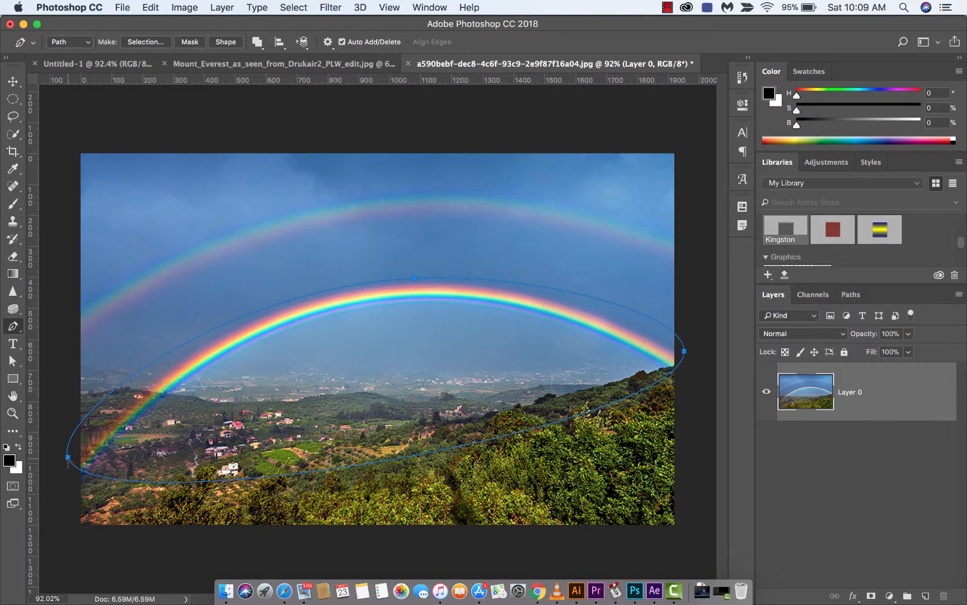
left_click(68, 457, "alt")
left_click(684, 351, "alt")
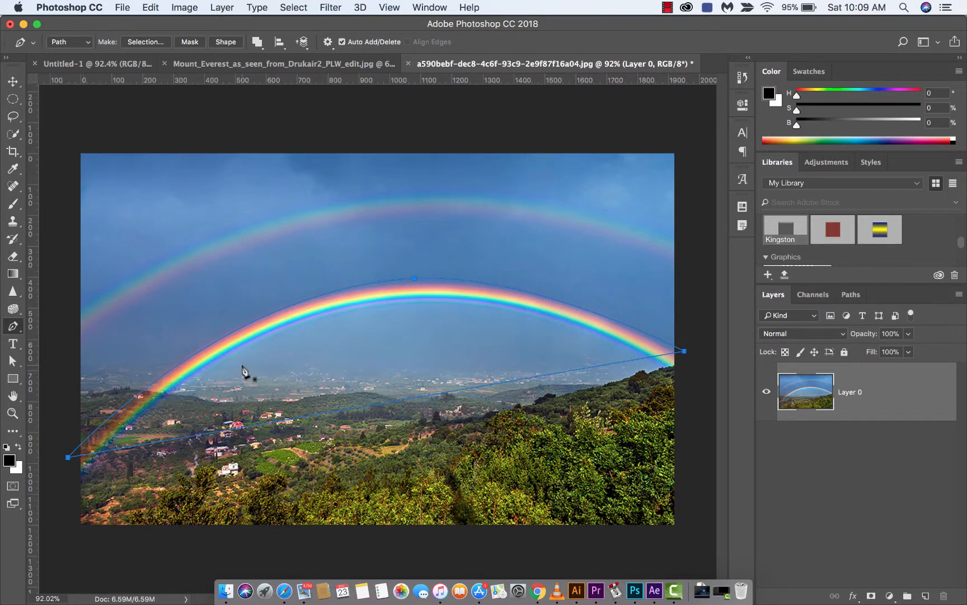
Add the text "THIS IS HOW YOU TYPE ON A PATH" along the left arc of the path
left_click(14, 345)
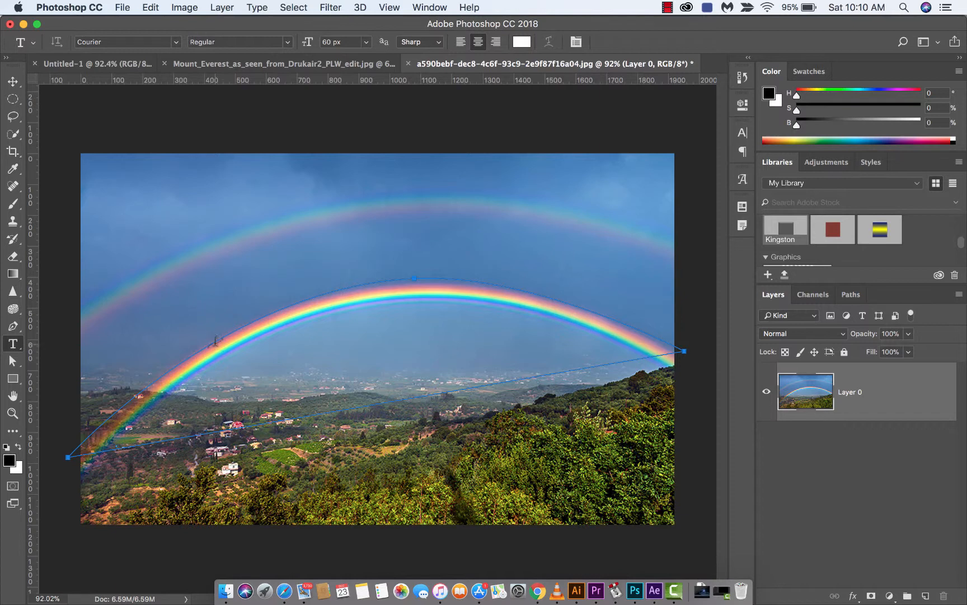
left_click(215, 340)
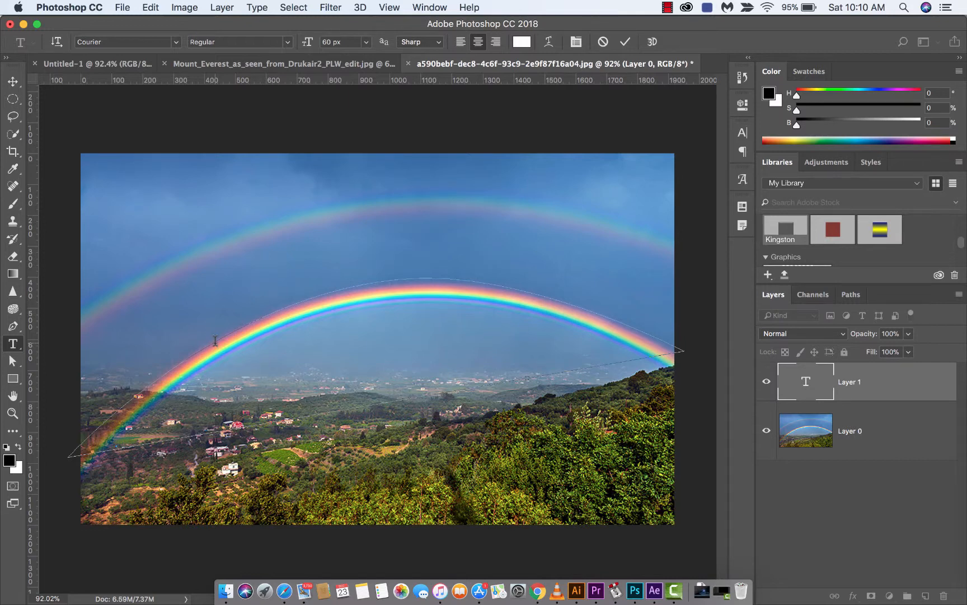
type("THIS I")
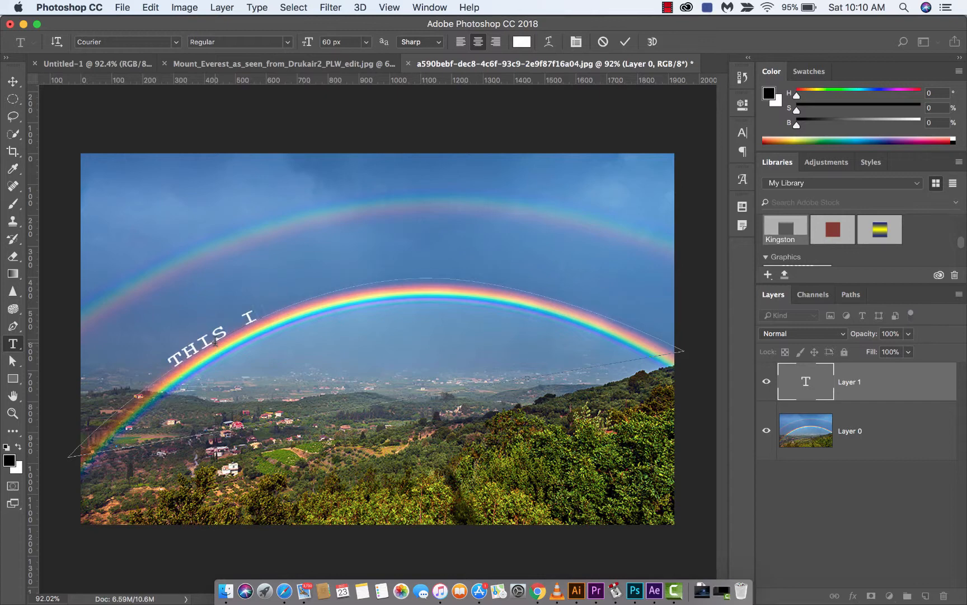
type("S HOW YOU TYPE")
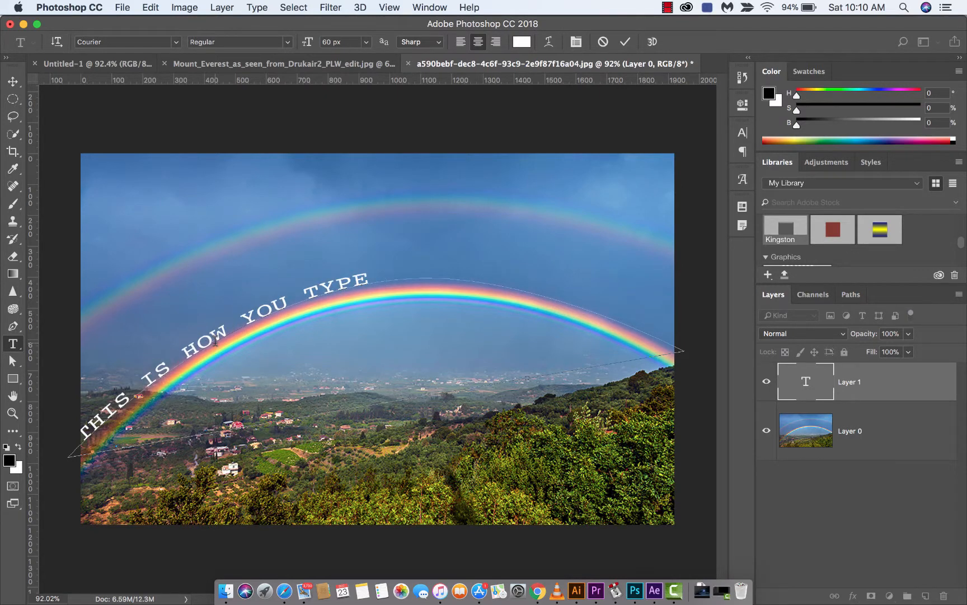
type(" ON A PATH")
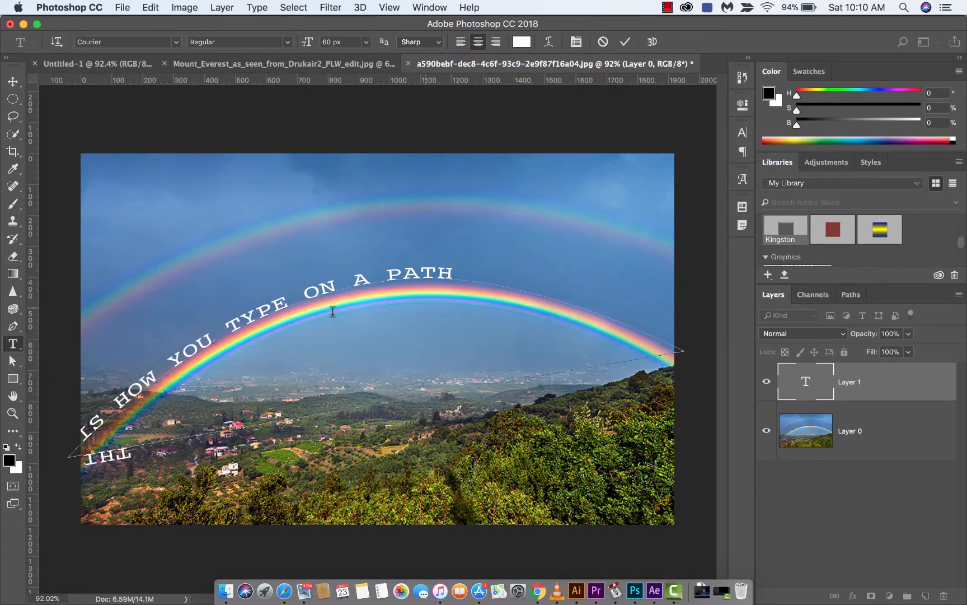
Slide the text along the path with the Path Selection Tool until the whole phrase sits over the rainbow's arch
left_click(13, 363)
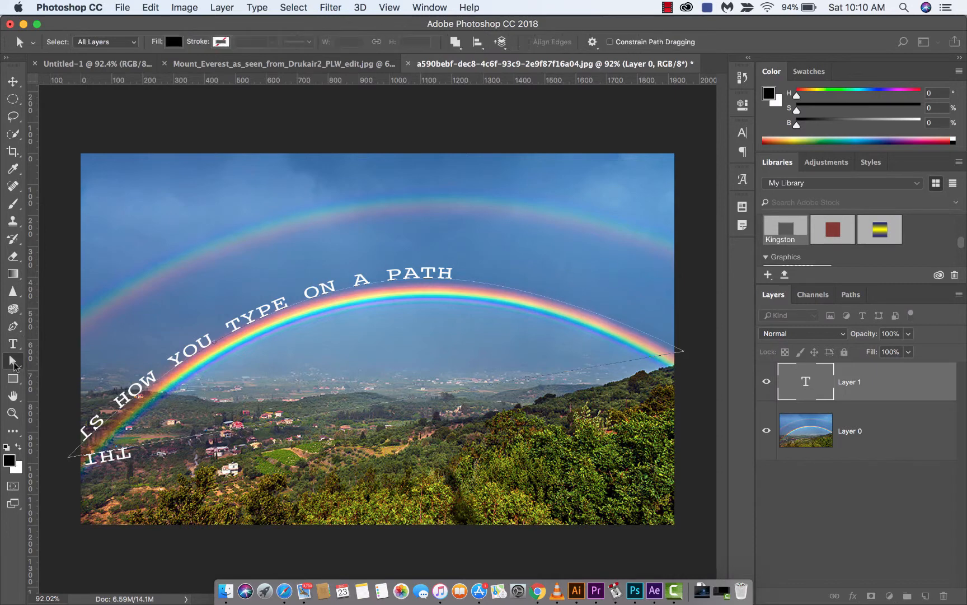
left_click(15, 364)
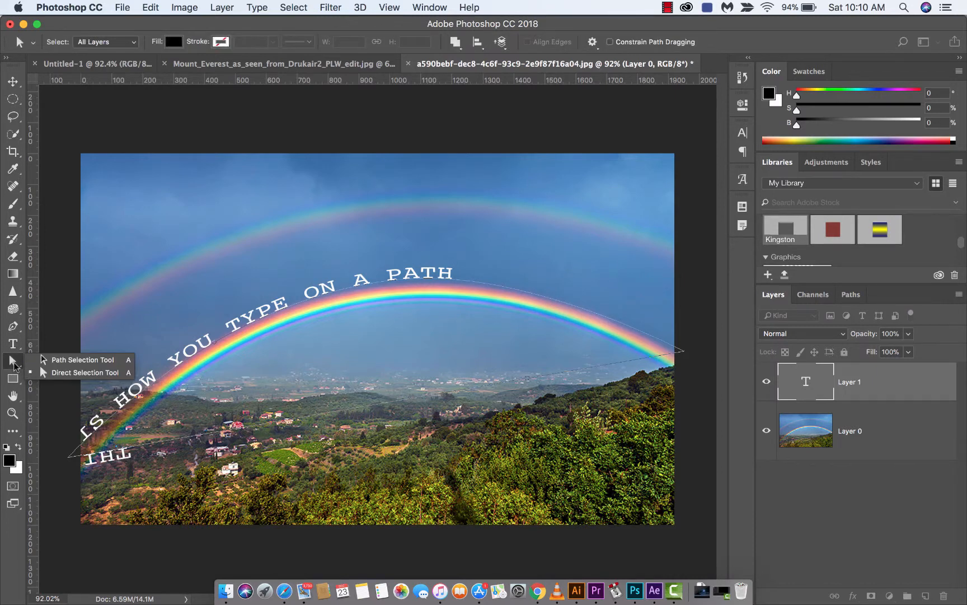
left_click(68, 361)
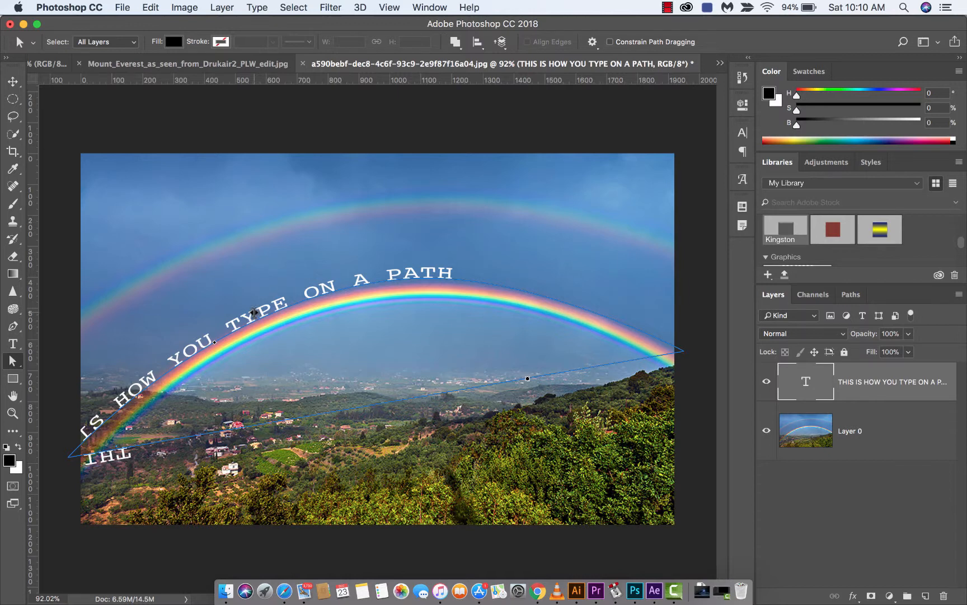
left_click_drag(253, 313, 350, 274)
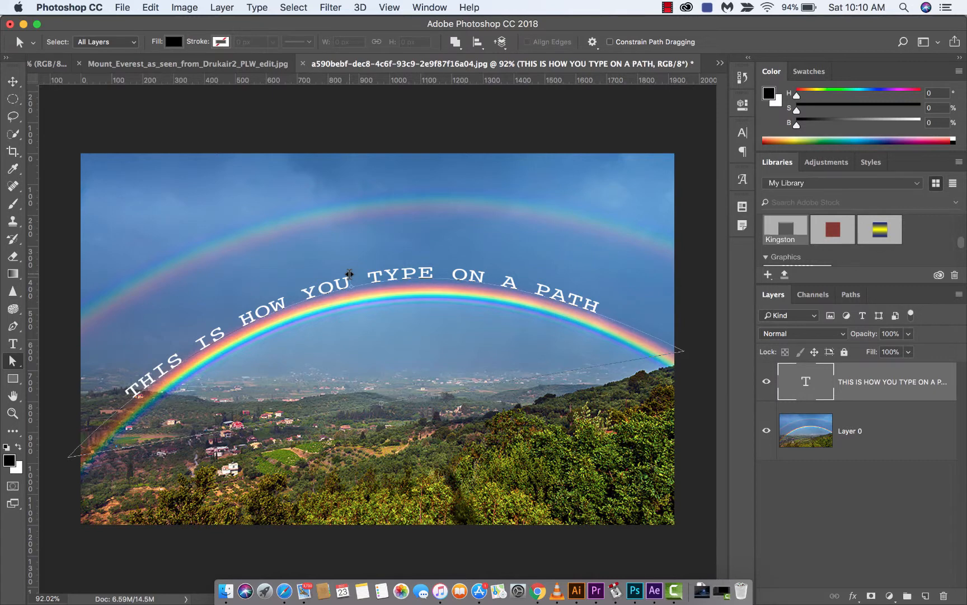
left_click_drag(351, 276, 353, 277)
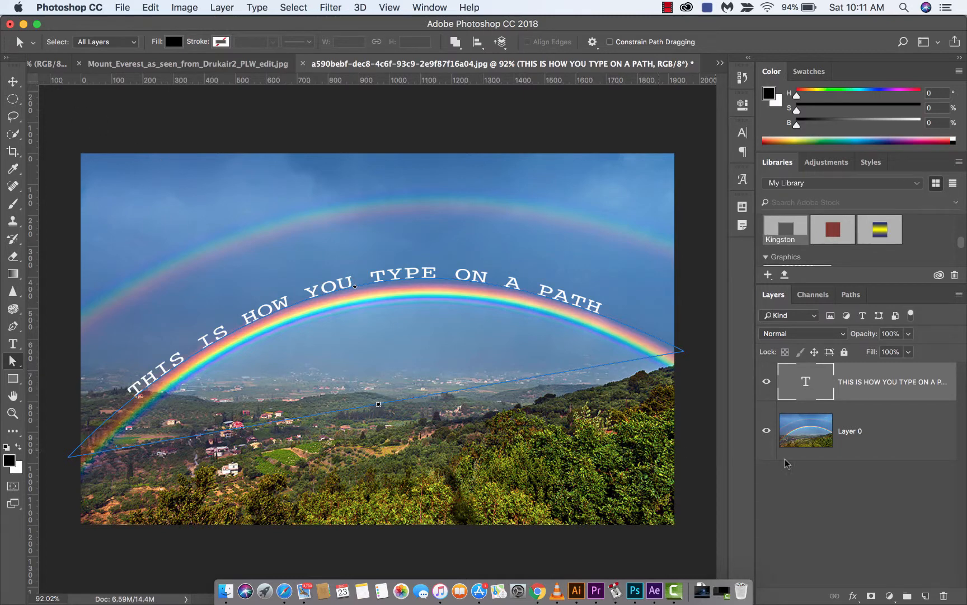
Deselect and reselect the text layer, and review the document's paths before returning to the layer list
left_click(832, 494)
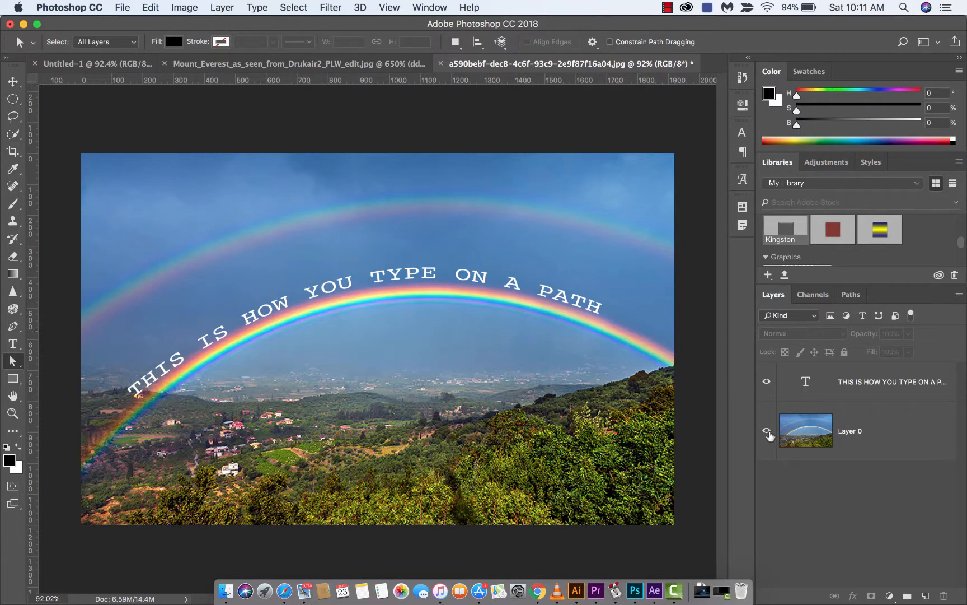
left_click(808, 381)
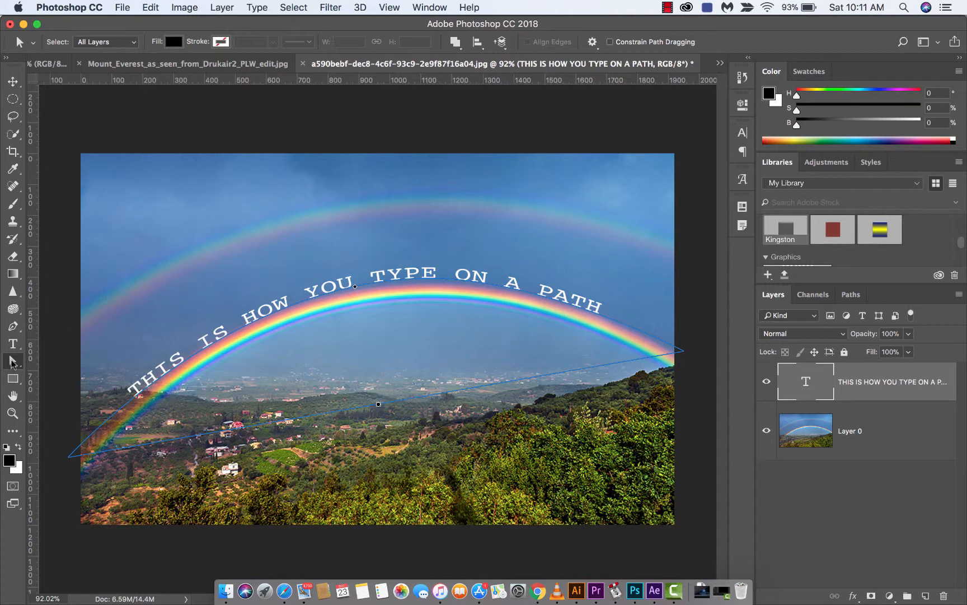
left_click(13, 362)
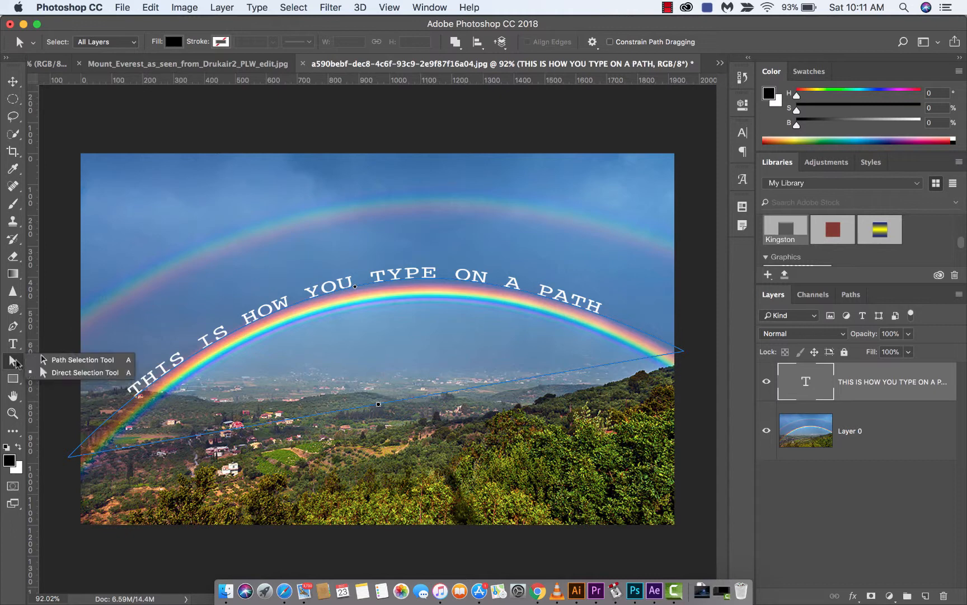
left_click(70, 361)
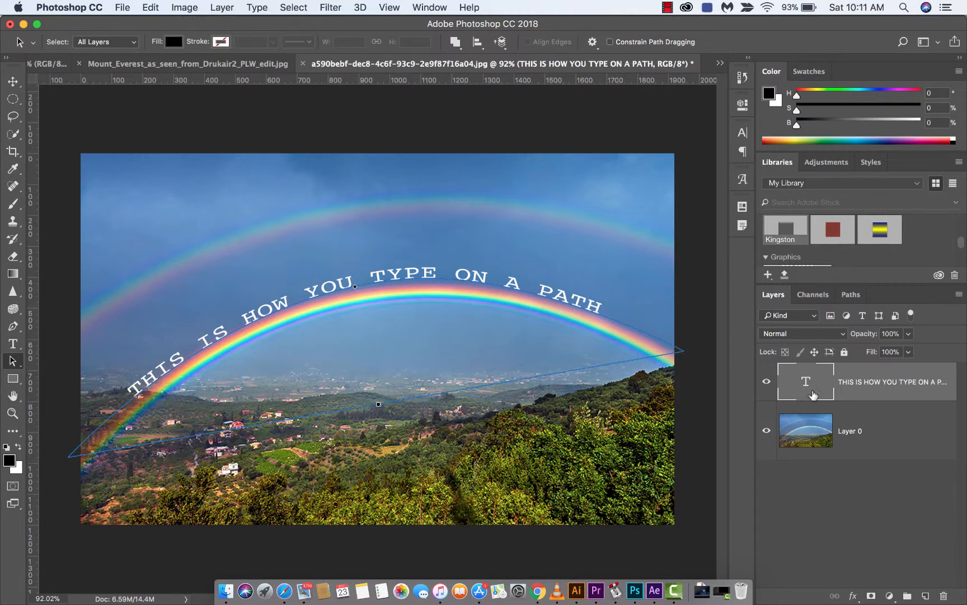
left_click(851, 294)
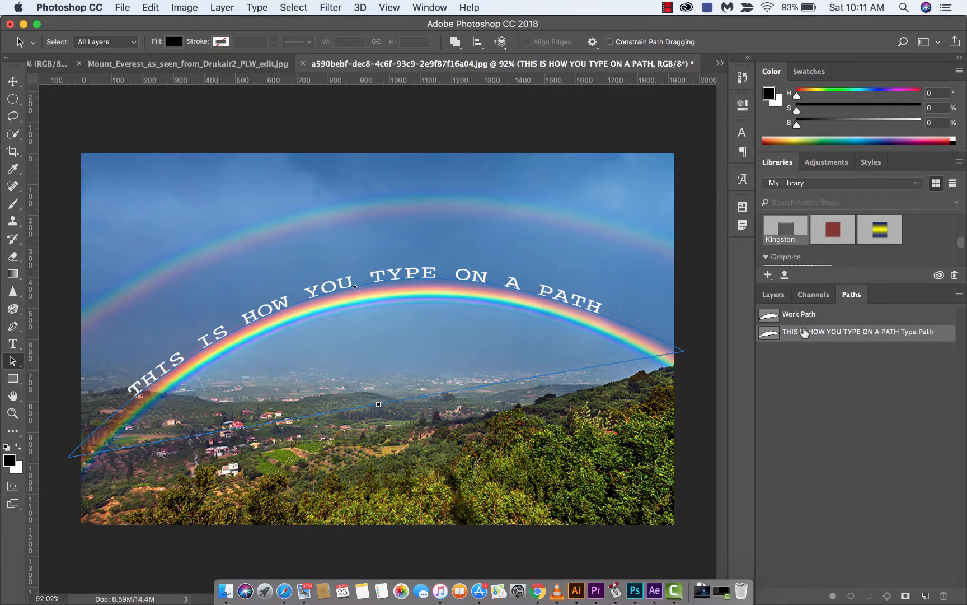
left_click(774, 295)
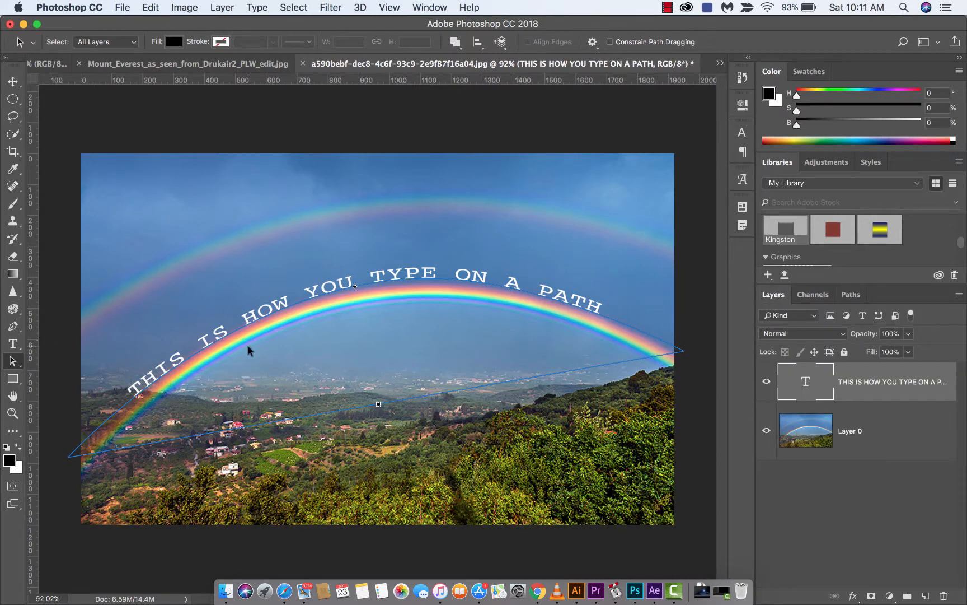
Reposition the text along its path with the Path Selection Tool, keeping the phrase spread over the arch
left_click(7, 364)
left_click(61, 361)
left_click_drag(170, 375, 351, 281)
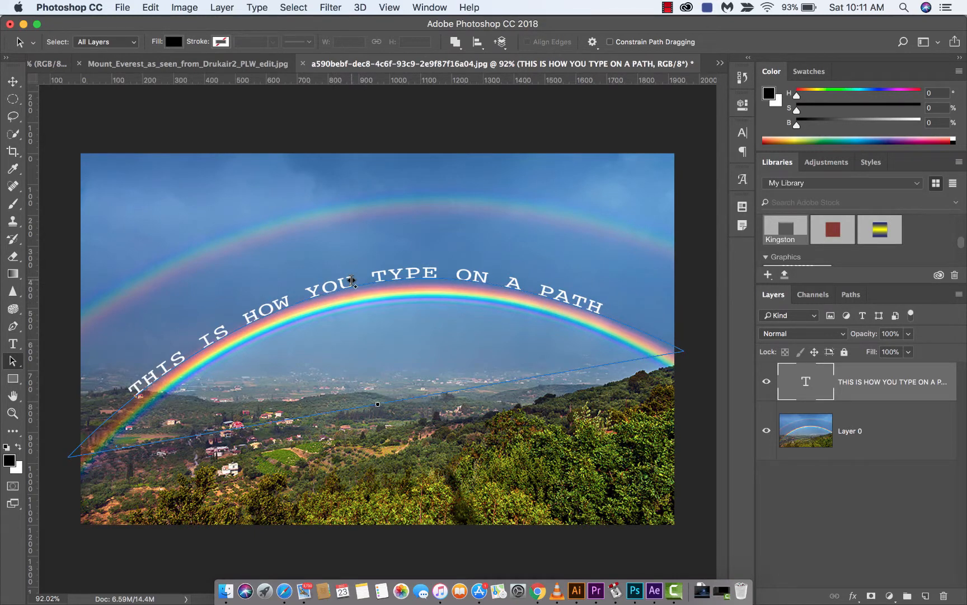
Move the entire text path slightly down and to the right with the Direct Selection Tool, closer to the rainbow
left_click(18, 360)
left_click(58, 373)
left_click_drag(378, 405, 387, 418)
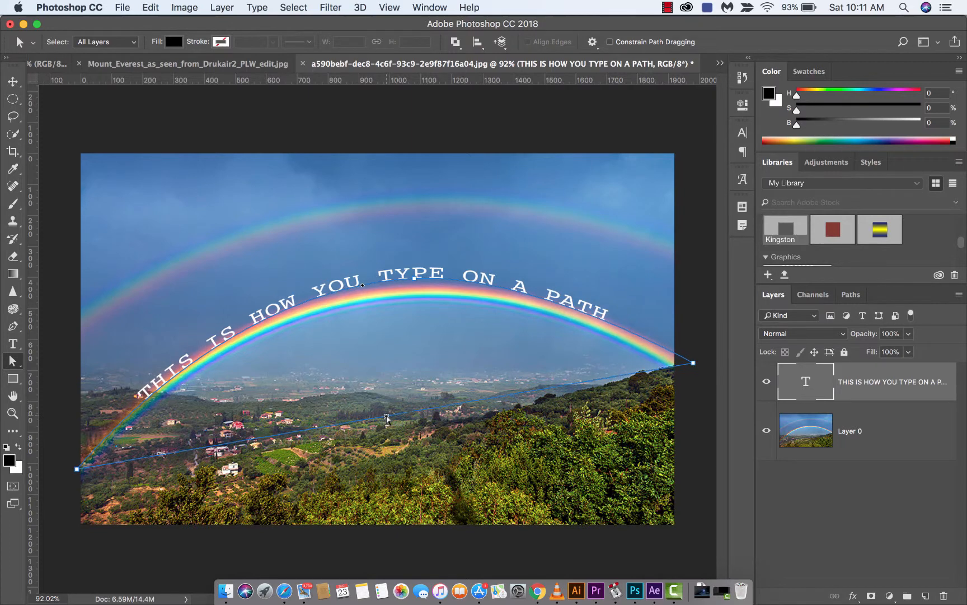
Bend the path's left arc slightly outward and lower its crown a little to match the rainbow's curve
scroll(379, 279, "up", 3)
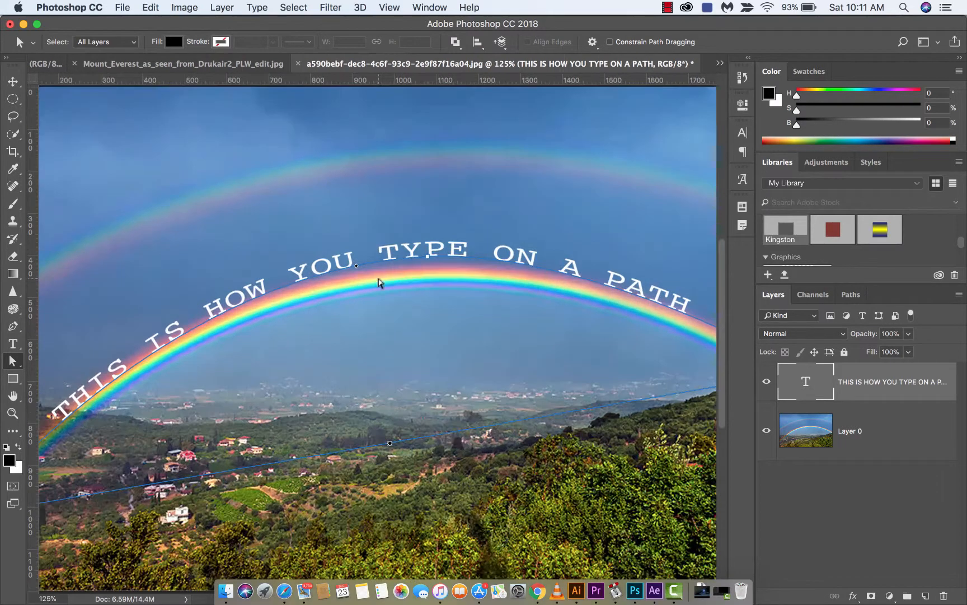
scroll(379, 281, "left", 5)
scroll(379, 282, "down", 1)
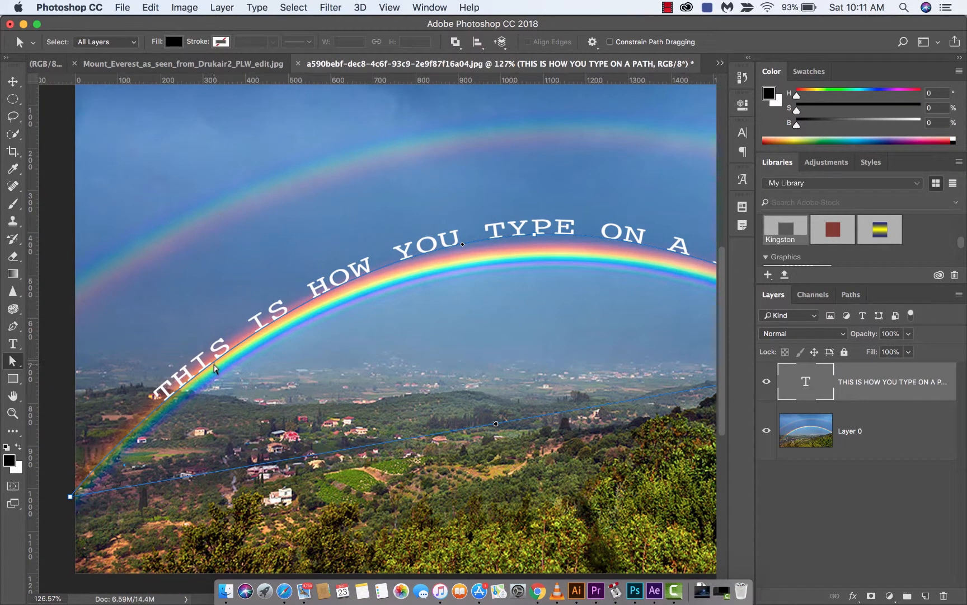
left_click_drag(214, 367, 205, 354)
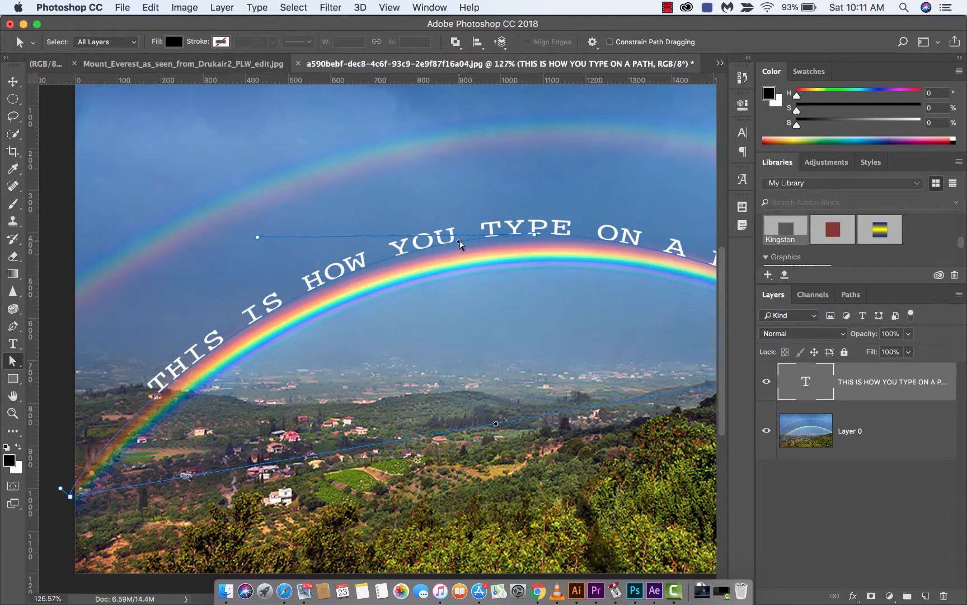
left_click_drag(459, 244, 457, 248)
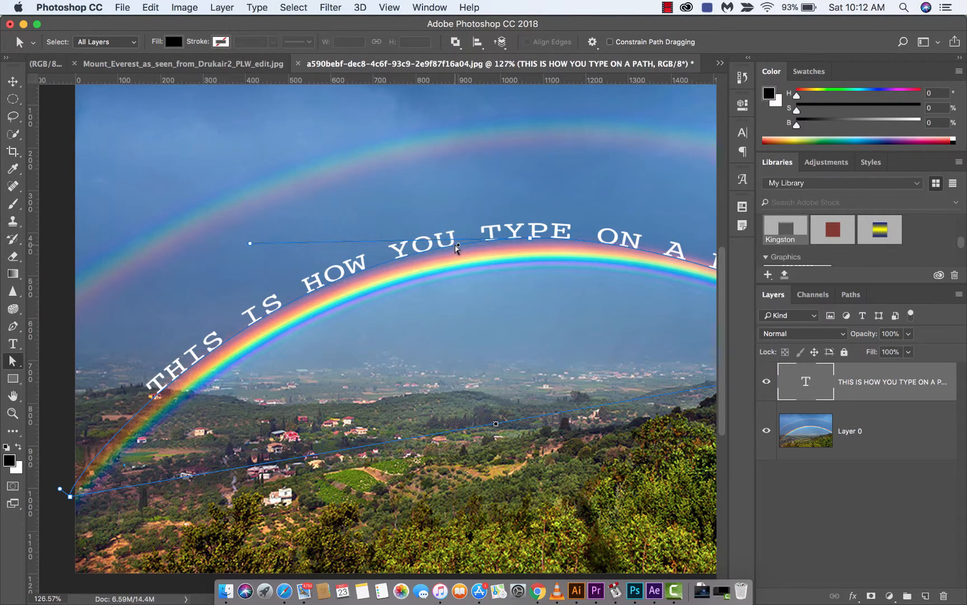
Nudge the path's right arc and shorten the crown anchor's right direction handle to refine the curve along the rainbow
scroll(457, 248, "right", 5)
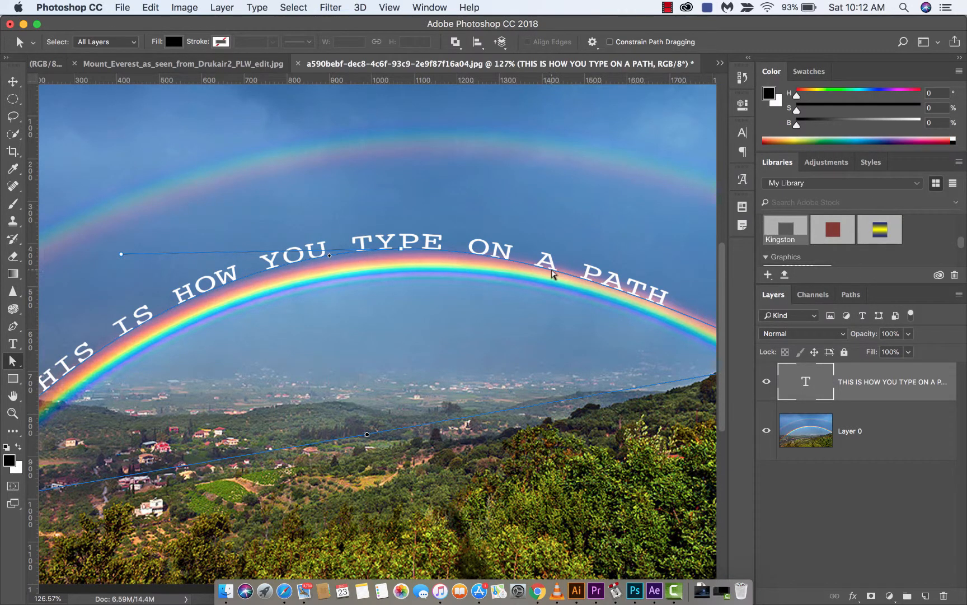
left_click(552, 273)
left_click_drag(551, 272, 554, 271)
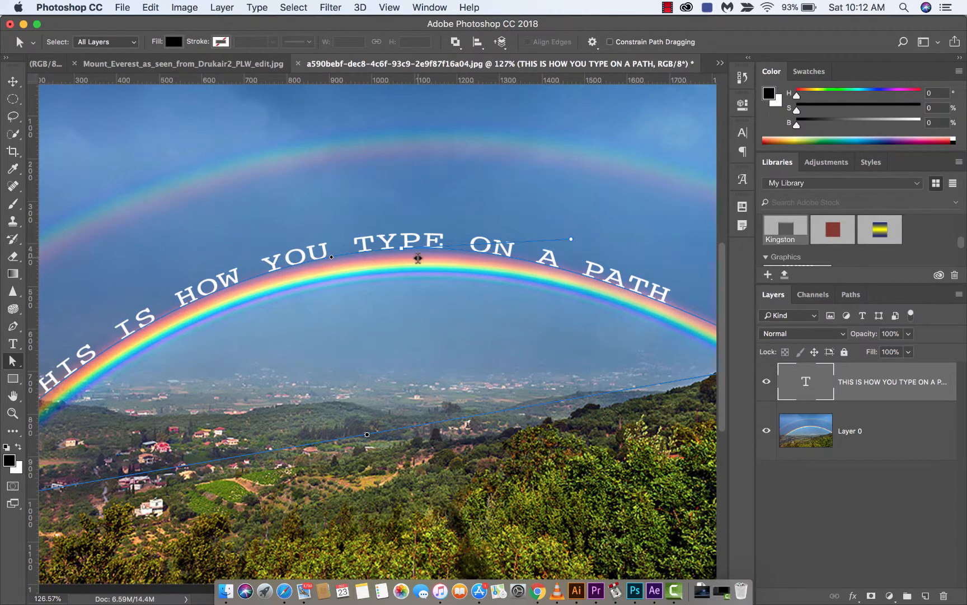
scroll(417, 259, "up", 3)
left_click(631, 209)
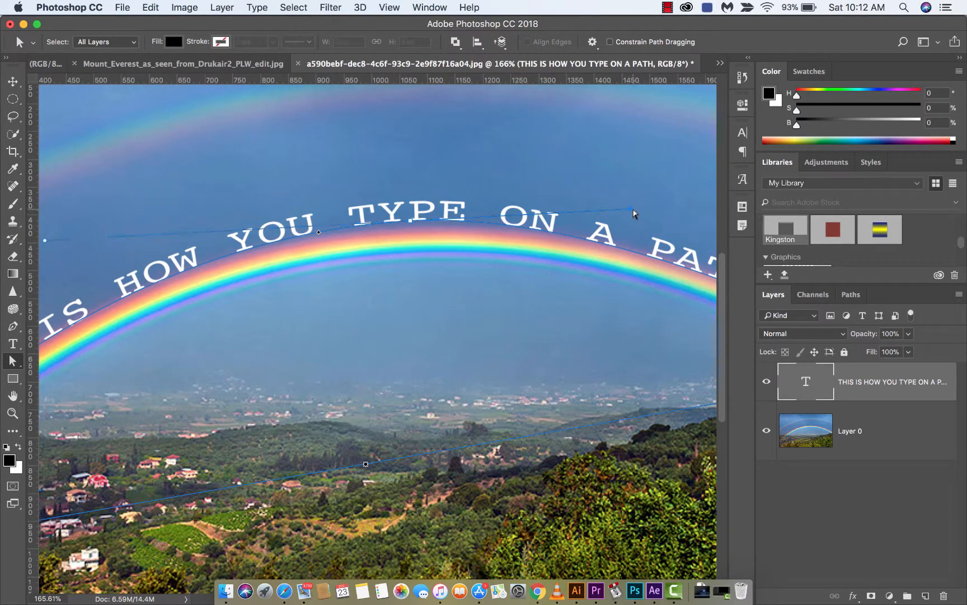
left_click_drag(631, 211, 603, 214)
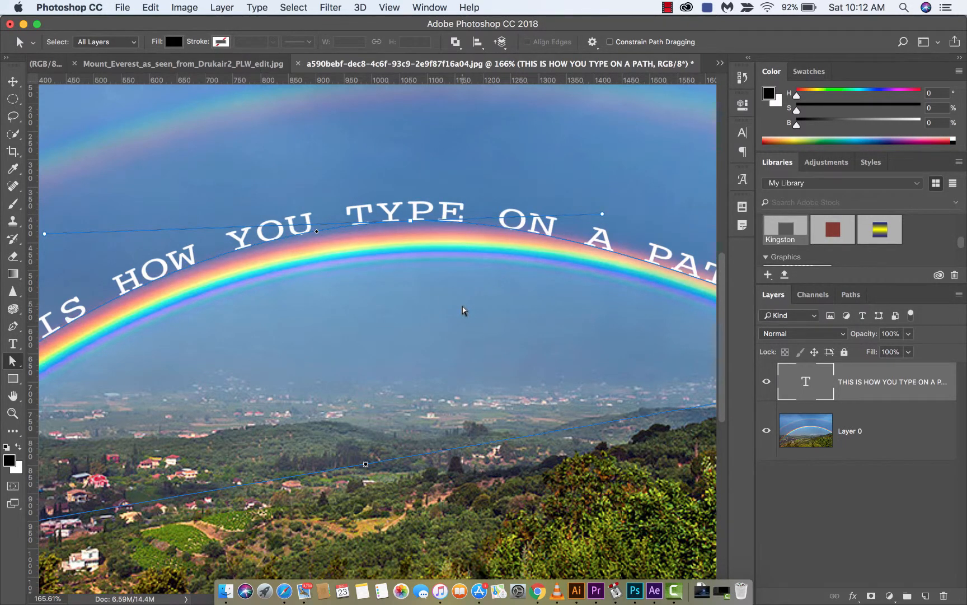
Move the text path's right end anchor, beyond the photo's edge, slightly up and outward to lift the word PATH above the rainbow
scroll(462, 311, "right", 15)
left_click(506, 369)
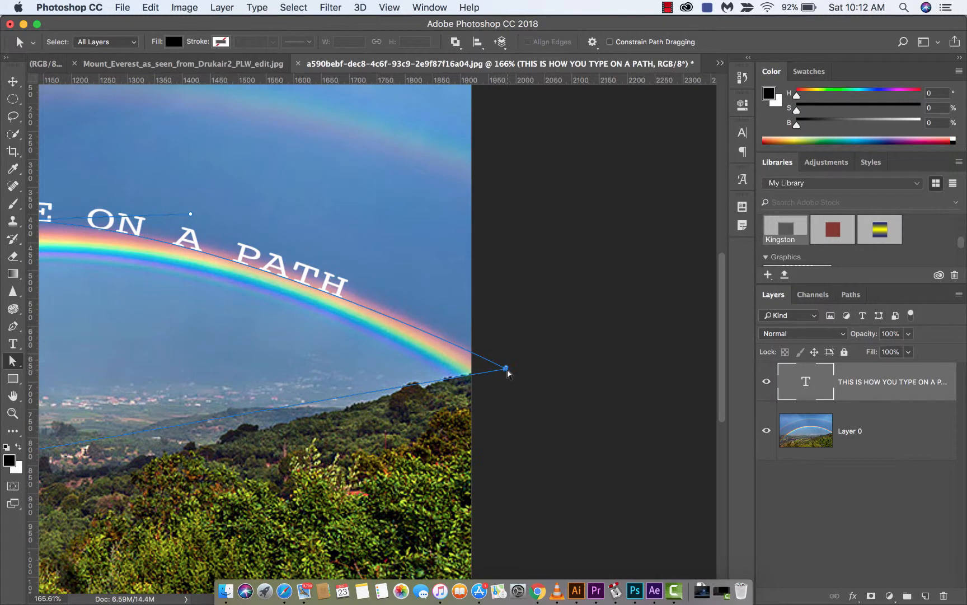
left_click_drag(508, 370, 518, 352)
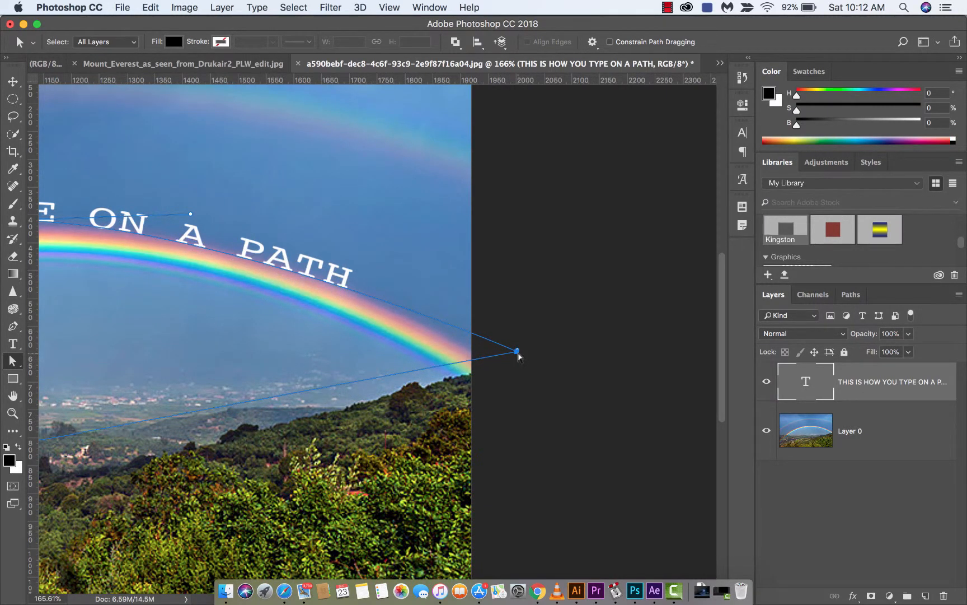
scroll(337, 367, "down", 4)
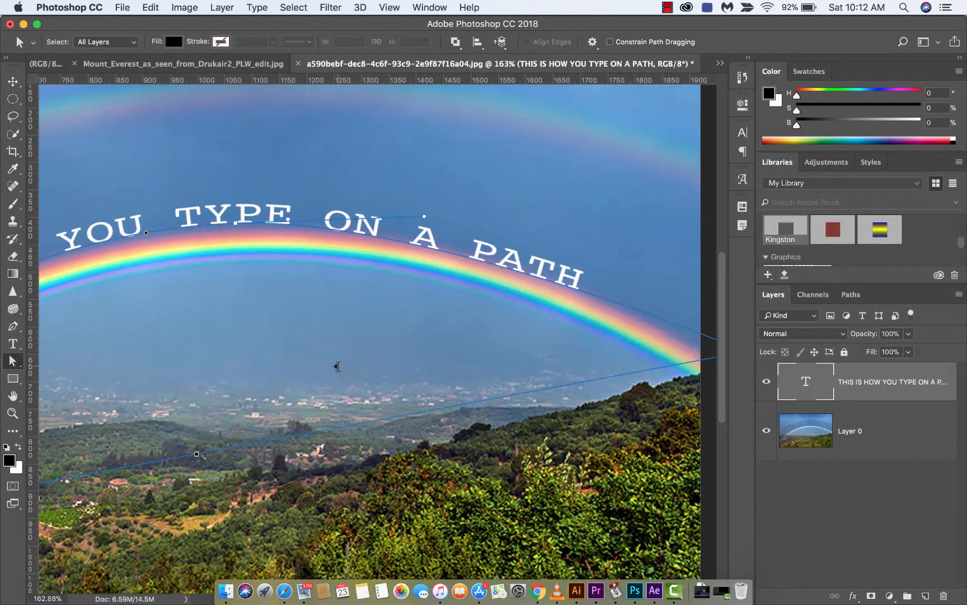
scroll(337, 367, "left", 8)
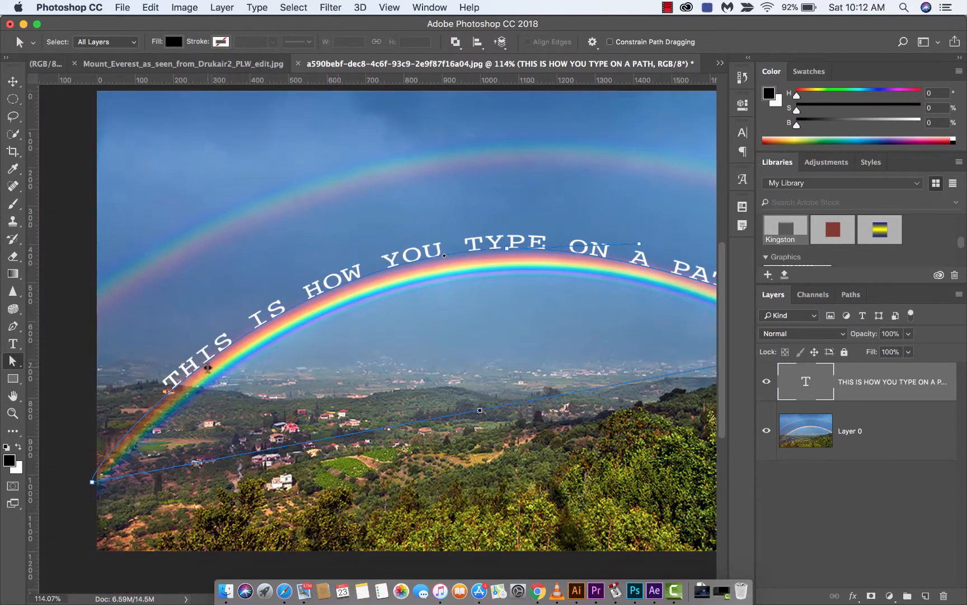
left_click(13, 326)
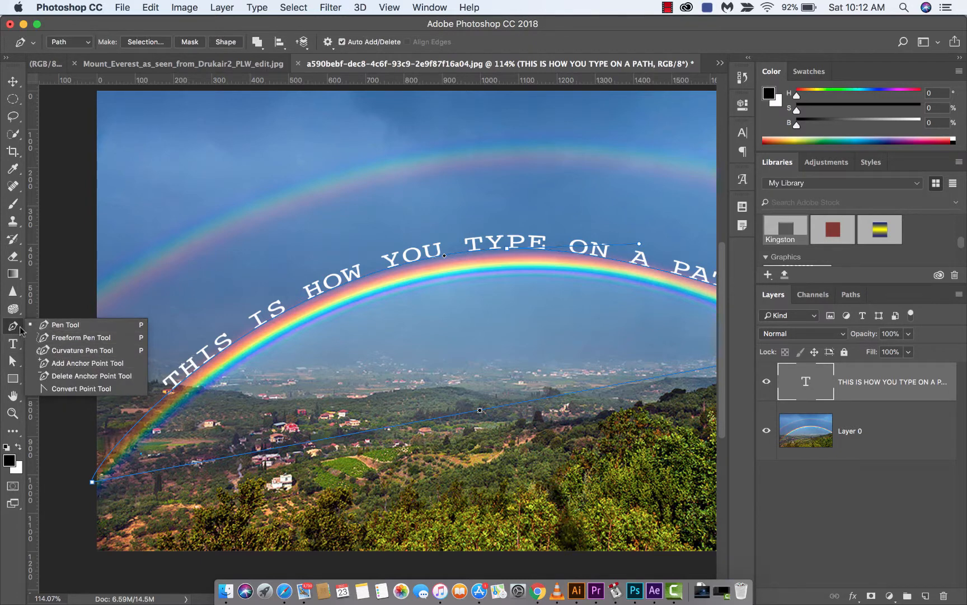
left_click(13, 333)
left_click(13, 364)
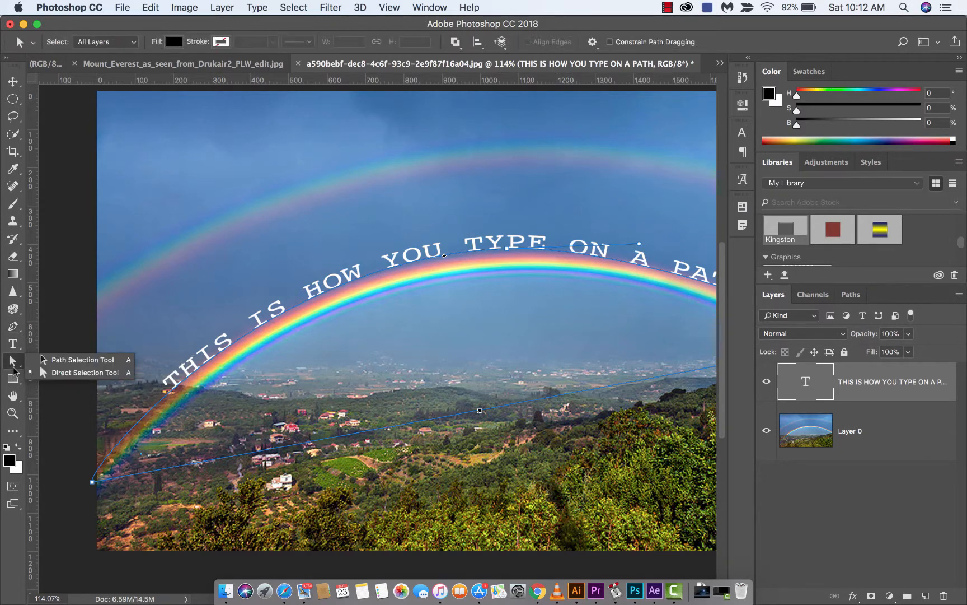
left_click(60, 372)
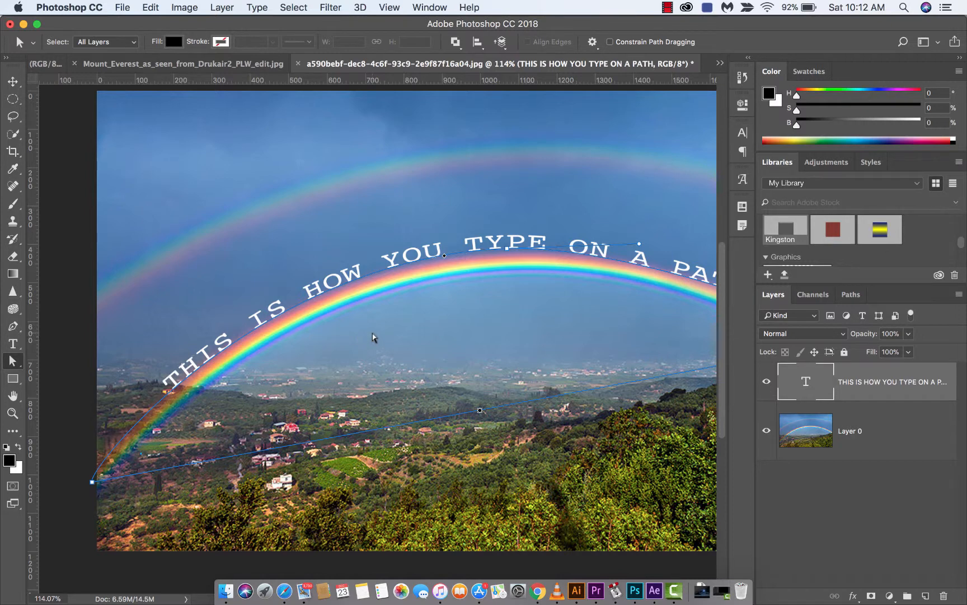
scroll(372, 335, "down", 2)
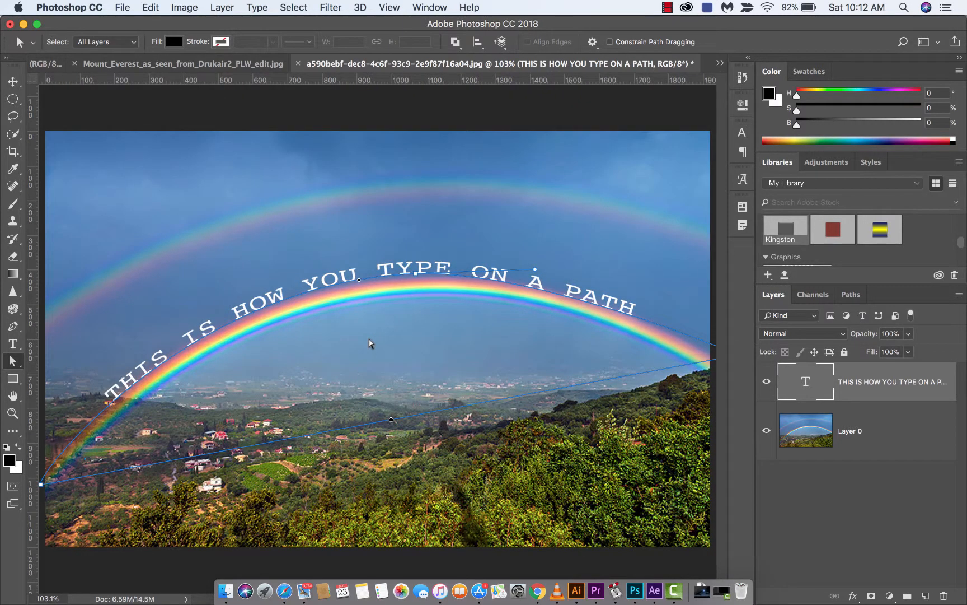